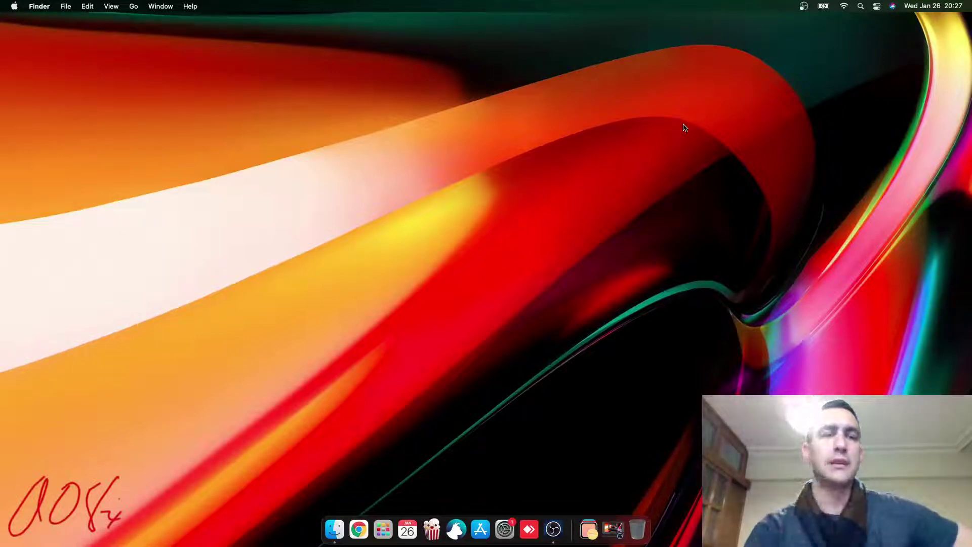
In About This Mac, check Displays and Storage, then view the macOS Big Sur 11.6.2 overview.
left_click(13, 6)
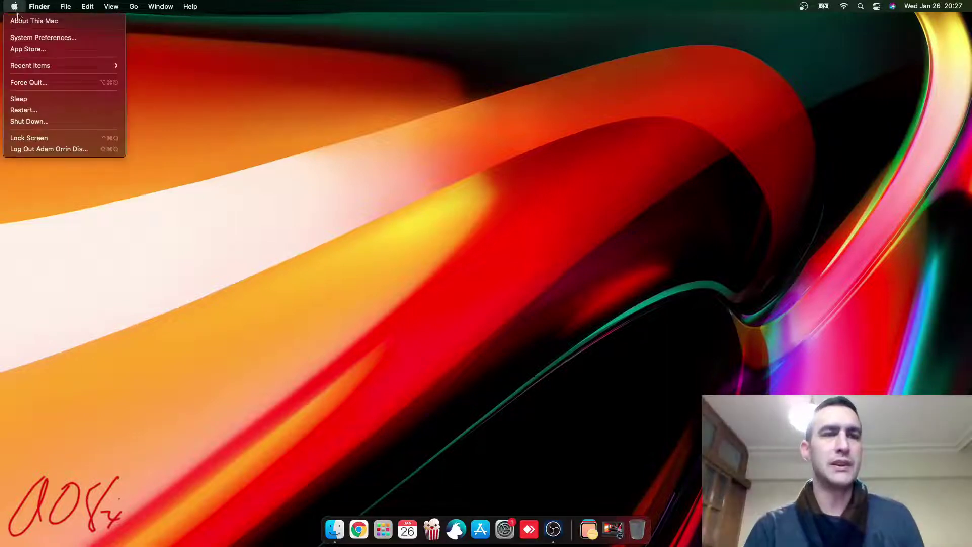
left_click(22, 20)
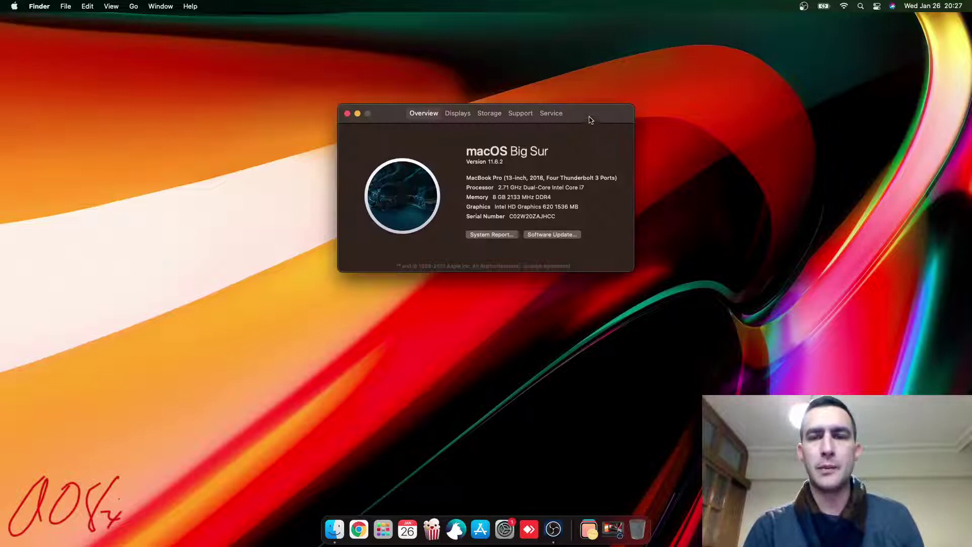
left_click(450, 115)
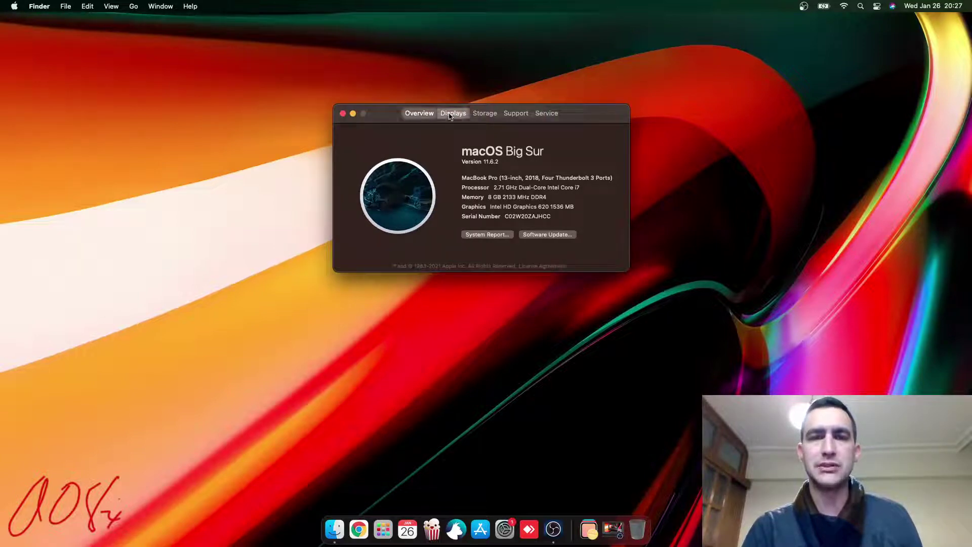
left_click(484, 115)
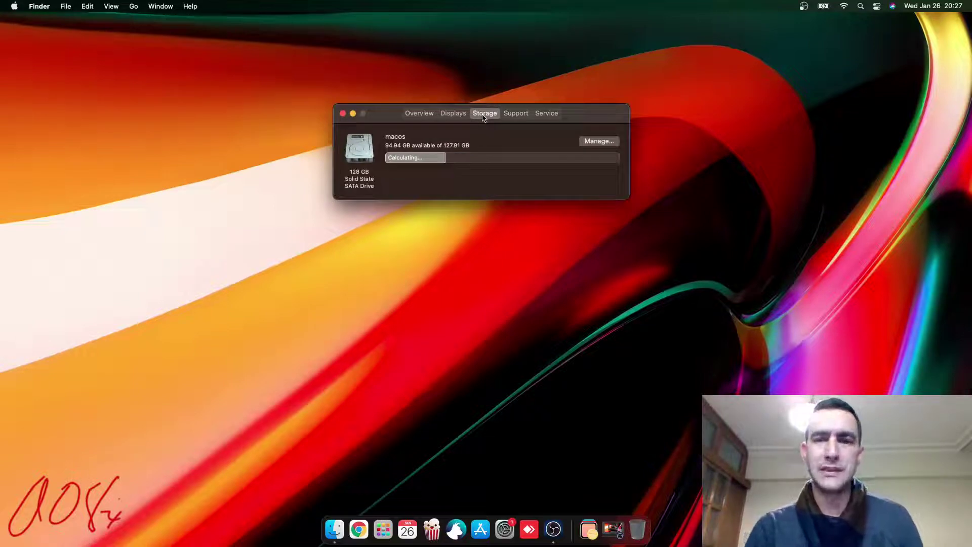
left_click(420, 114)
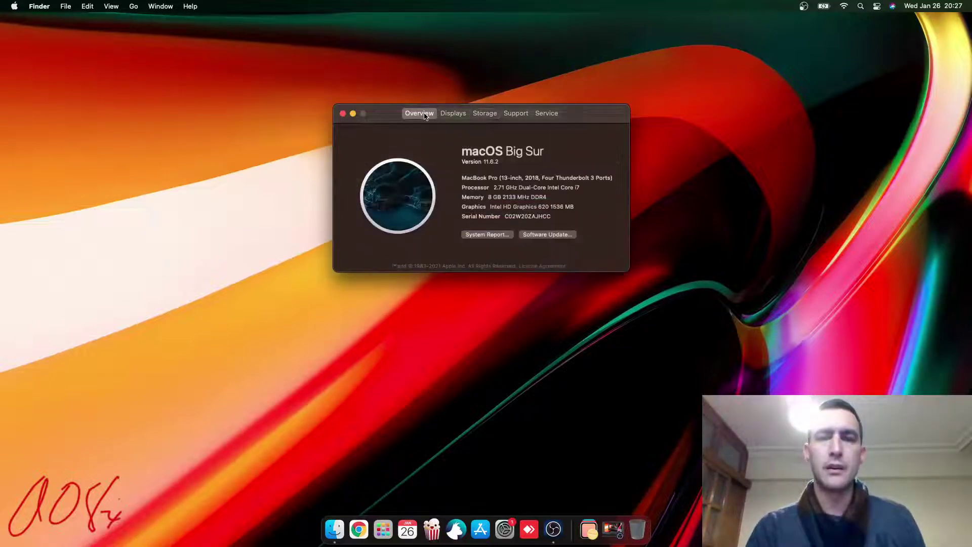
Open the System Report and view the Card Reader, then the Camera (Integrated_Webcam_HD) details.
left_click(484, 235)
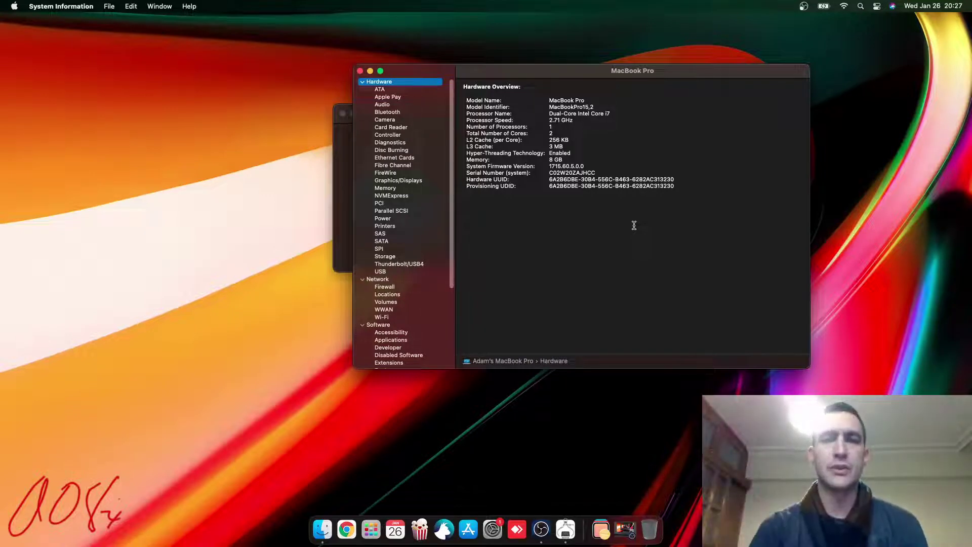
left_click(388, 129)
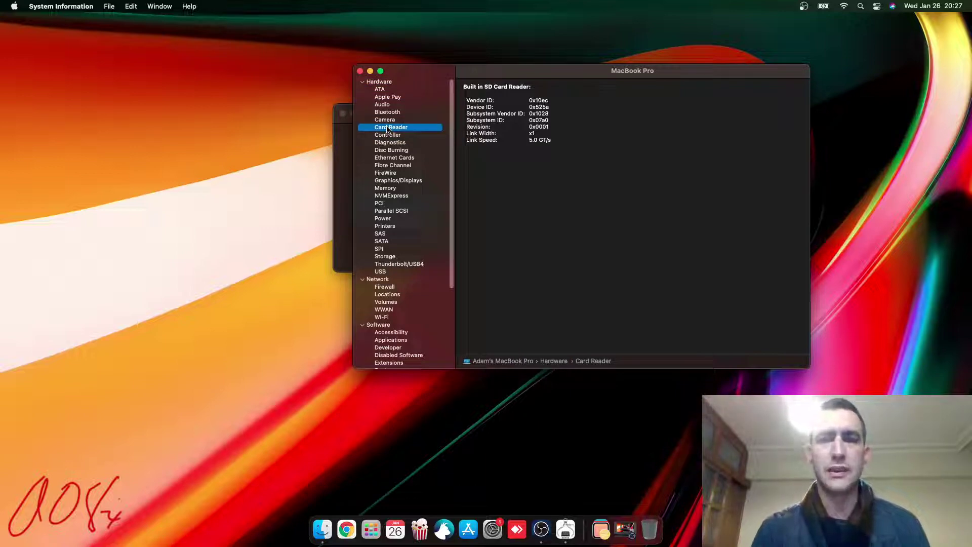
key("Up")
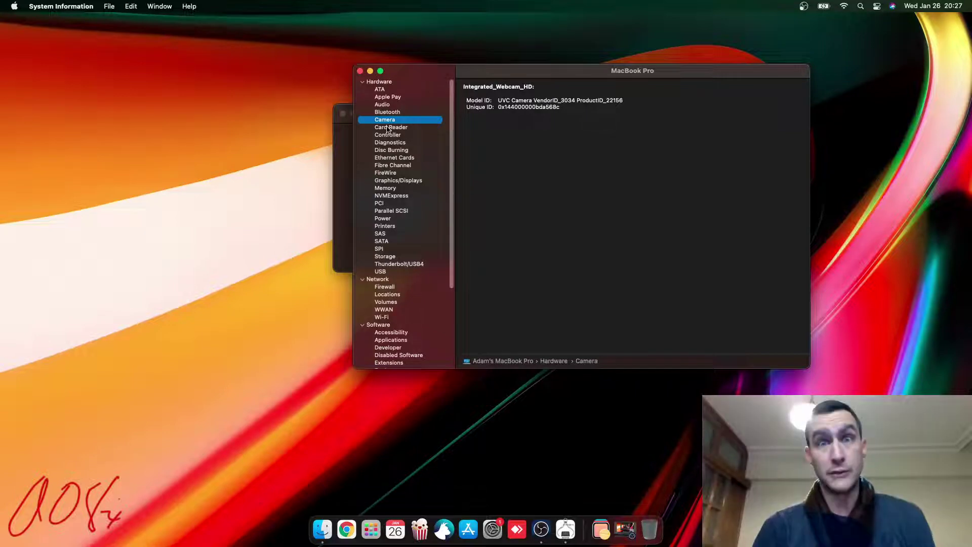
Close About This Mac and move the System Information window toward the centre.
left_click_drag(535, 71, 246, 112)
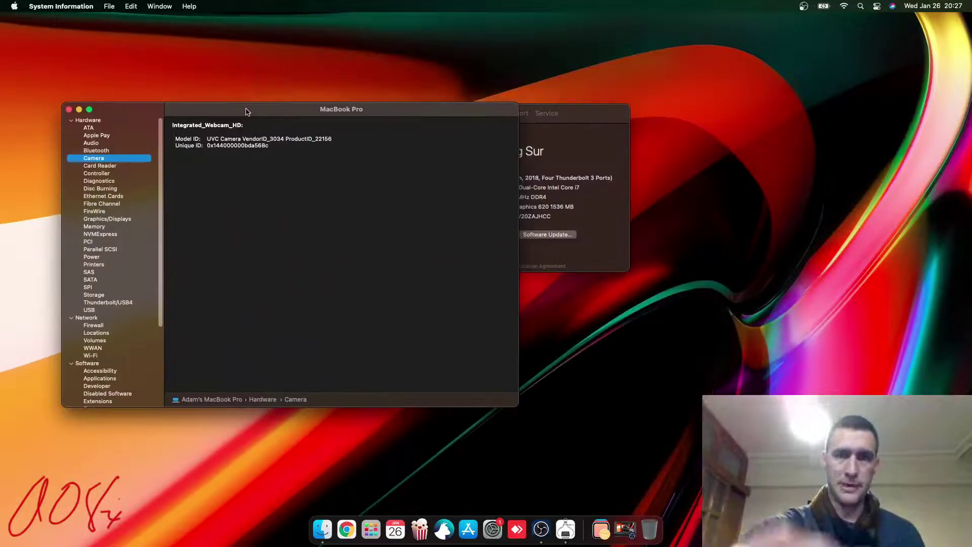
left_click(594, 166)
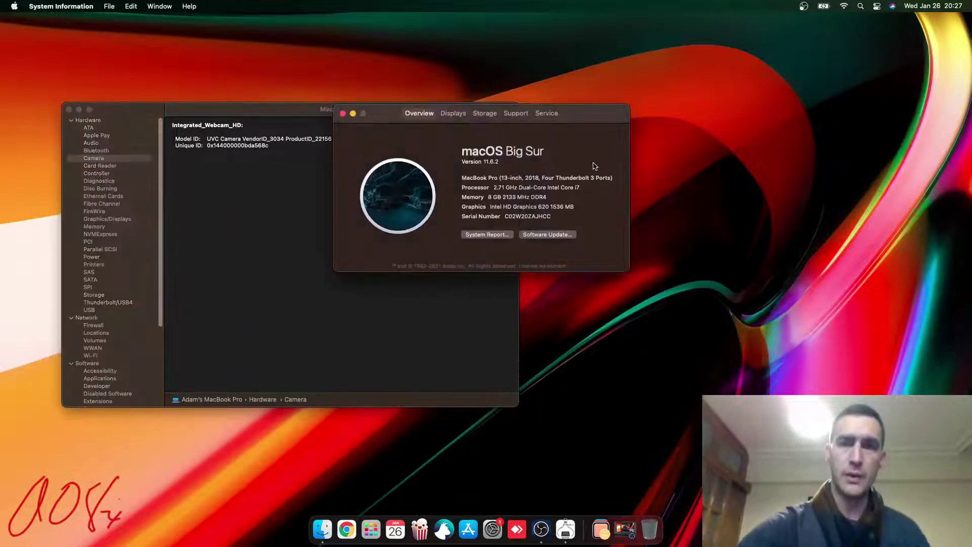
left_click_drag(590, 112, 567, 126)
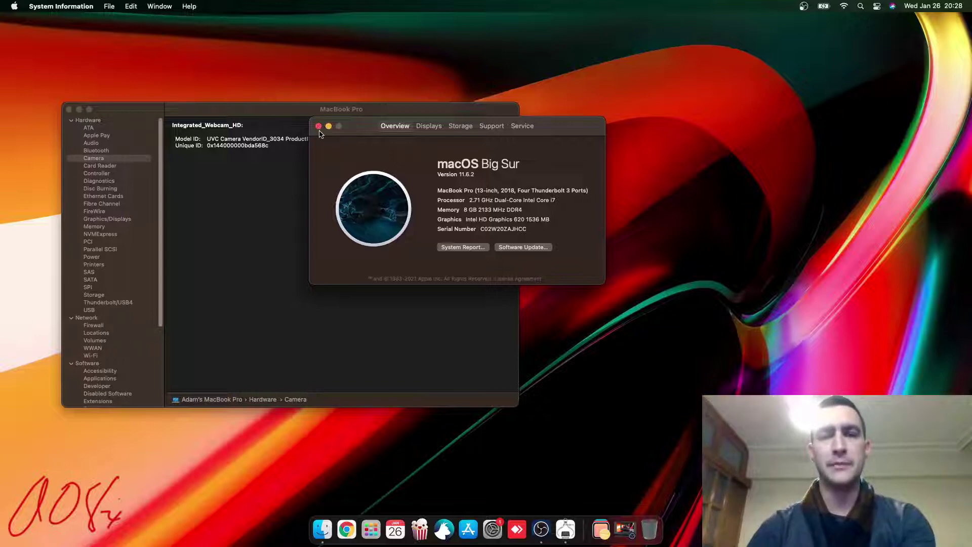
left_click(317, 127)
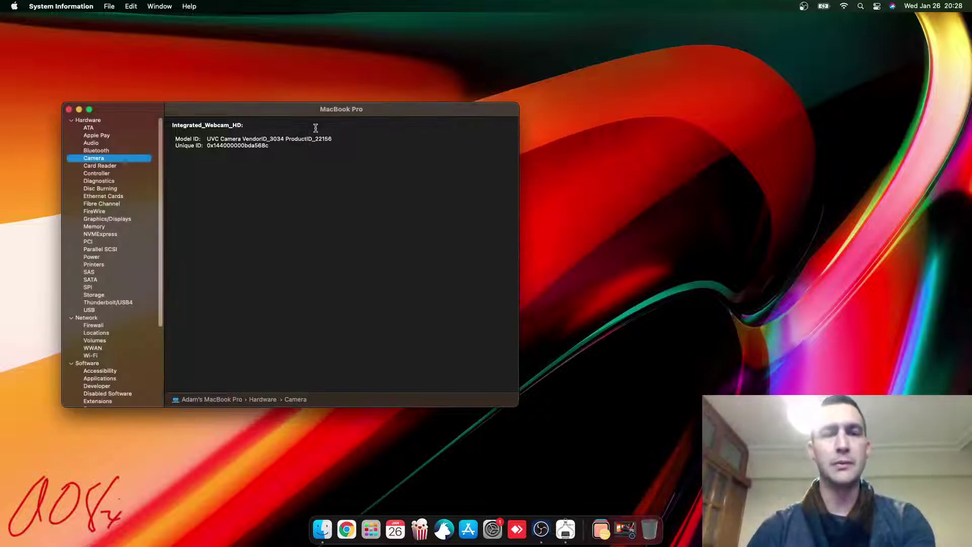
left_click(419, 100)
left_click_drag(419, 101, 530, 99)
Switch to Chrome and load Google News from the bookmarks bar.
left_click(632, 388)
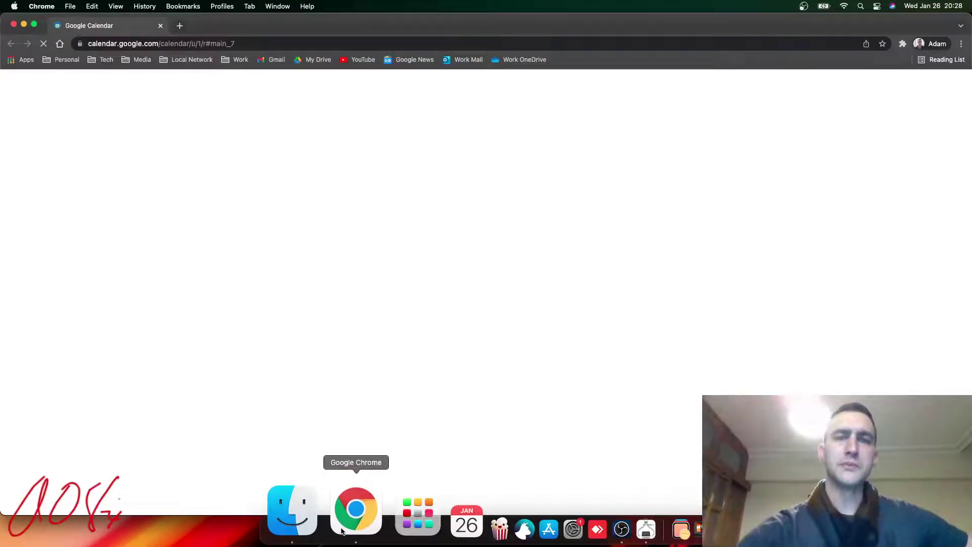
left_click(414, 60)
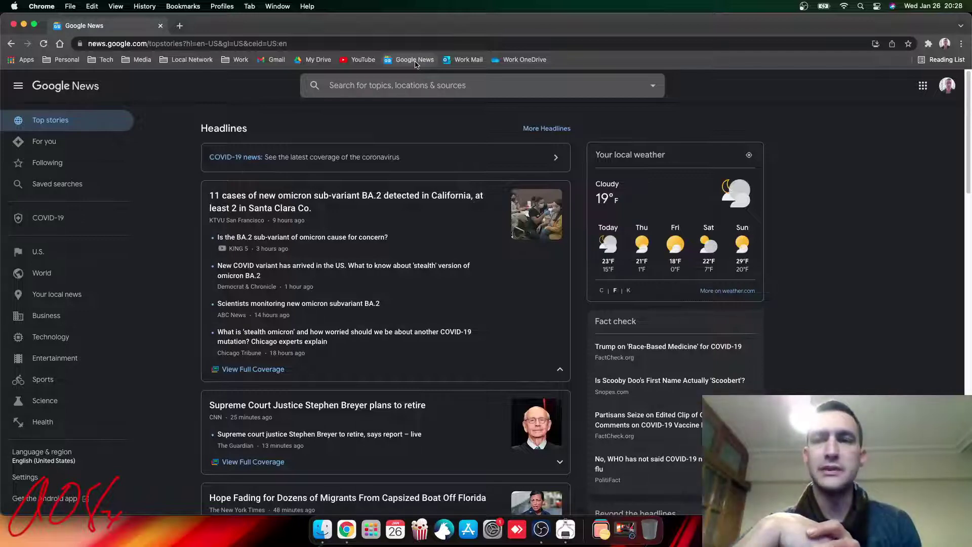
Scroll Google News down to the For you stories, including Intel Celeron G6900 Benchmarks.
left_click_drag(968, 129, 962, 282)
scroll(963, 282, "down", 3)
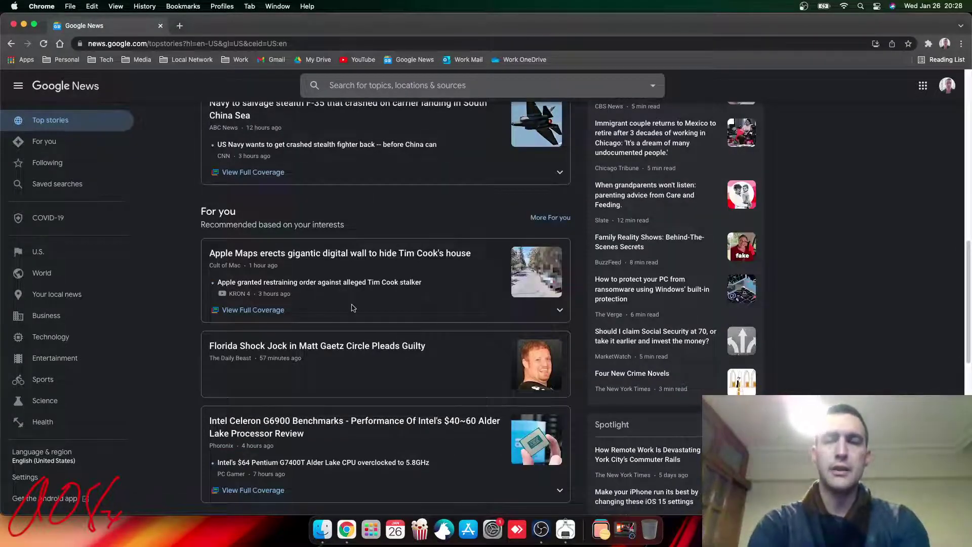
scroll(512, 310, "up", 3)
scroll(512, 310, "down", 3)
scroll(512, 308, "up", 3)
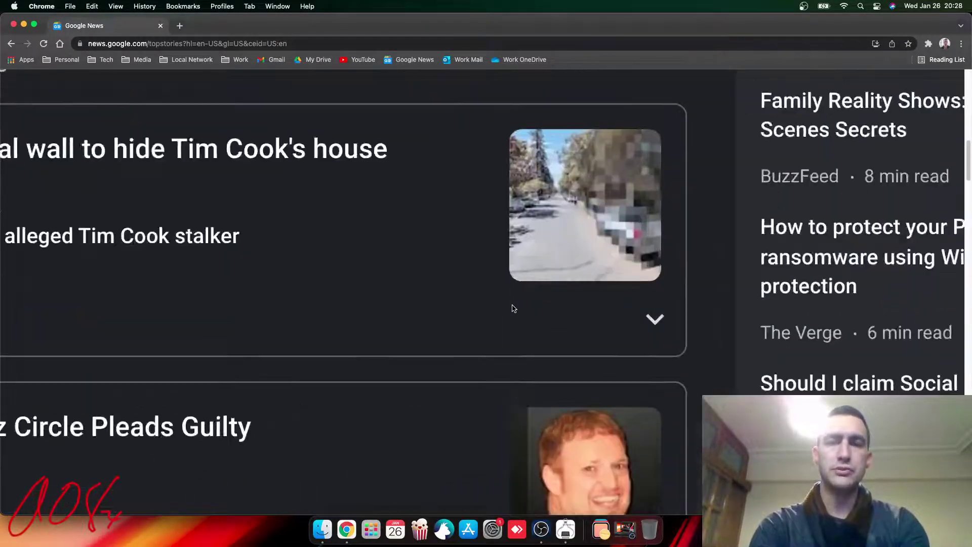
scroll(511, 308, "down", 3)
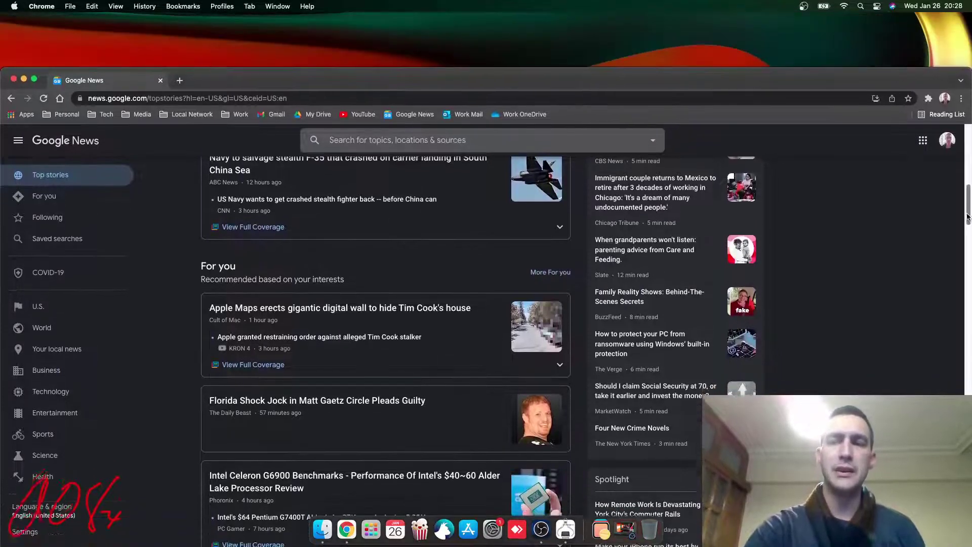
left_click_drag(701, 78, 701, 23)
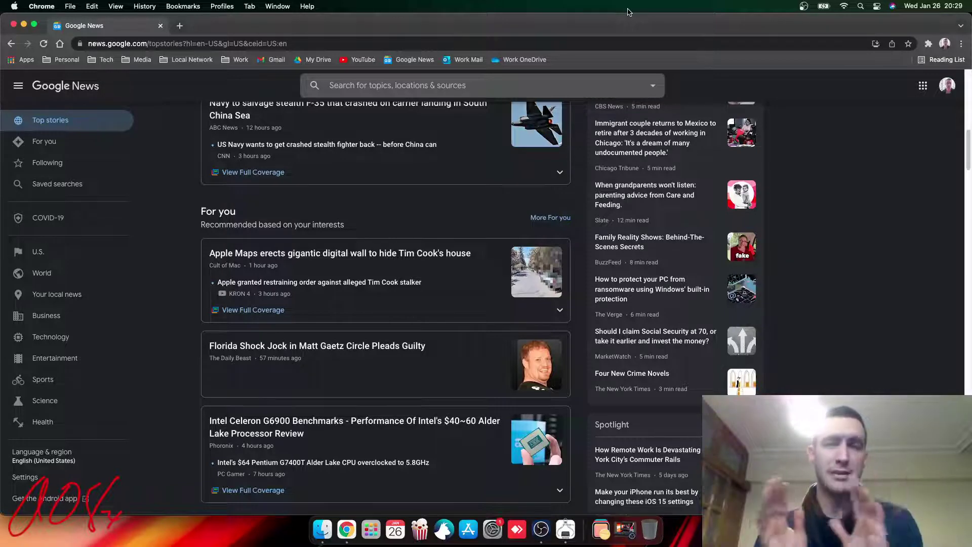
Reopen About This Mac from the Apple menu to bring back the System Information Camera report.
left_click(14, 6)
left_click(30, 17)
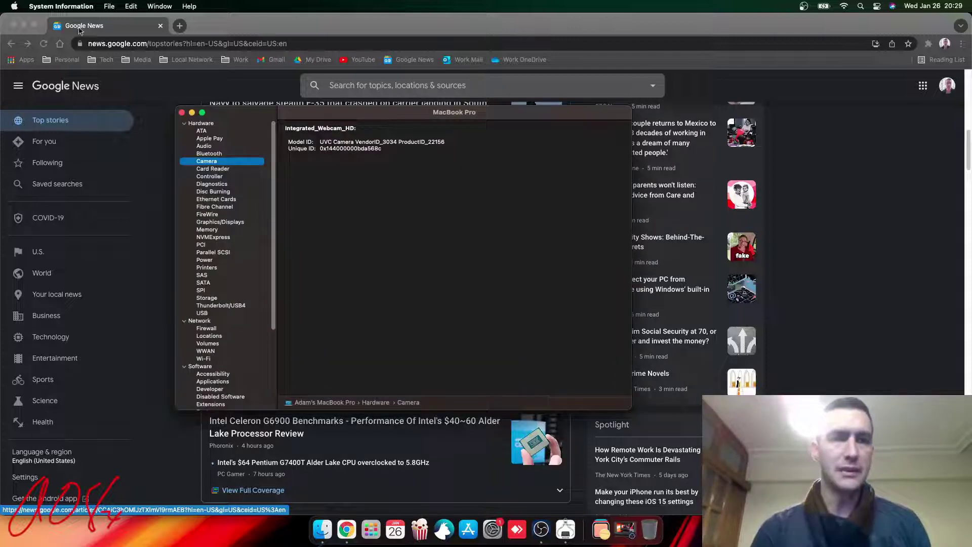
Review the Ethernet, Graphics/Displays and Memory reports, including the BANK 0/DIMM A and BANK 2/DIMM B modules.
left_click(205, 200)
key("Down")
key("Down")
key("Down")
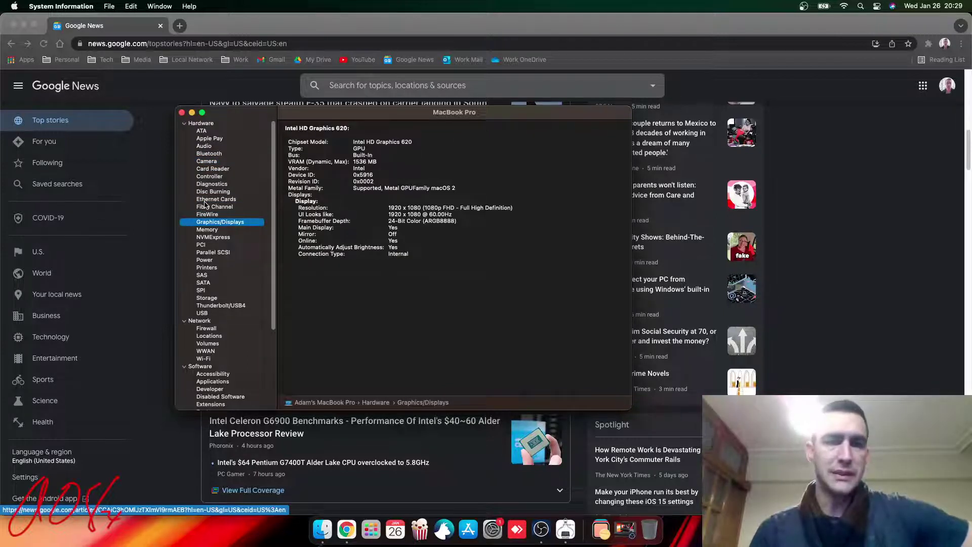
key("Down")
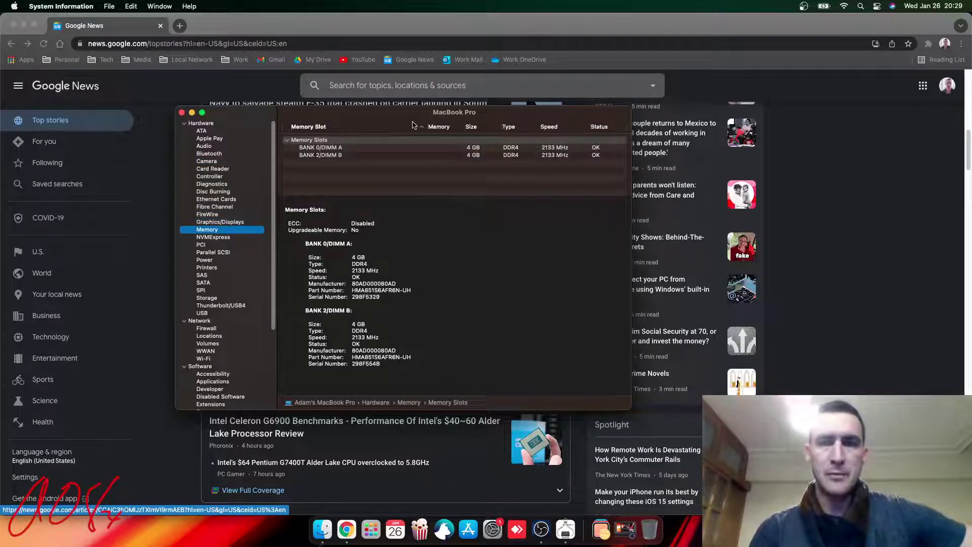
left_click(364, 152)
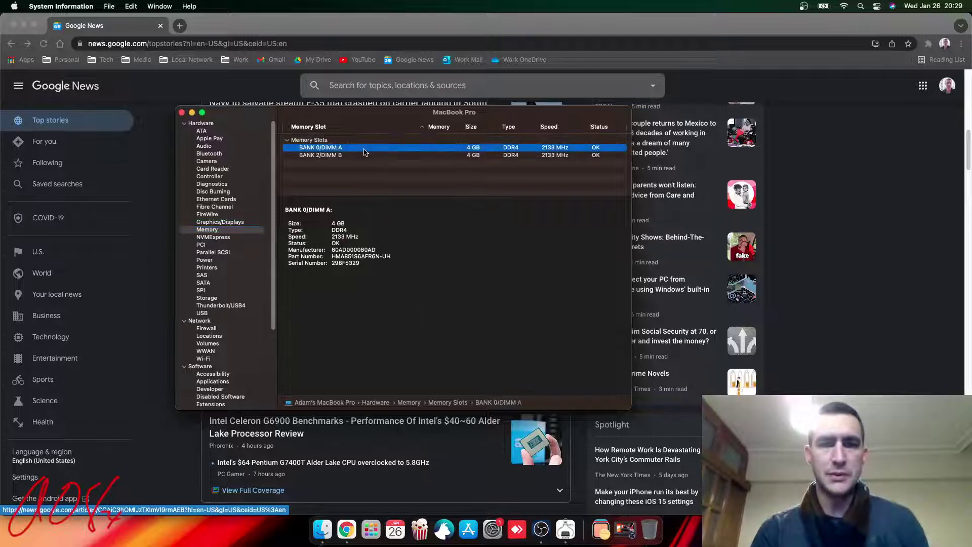
left_click(356, 157)
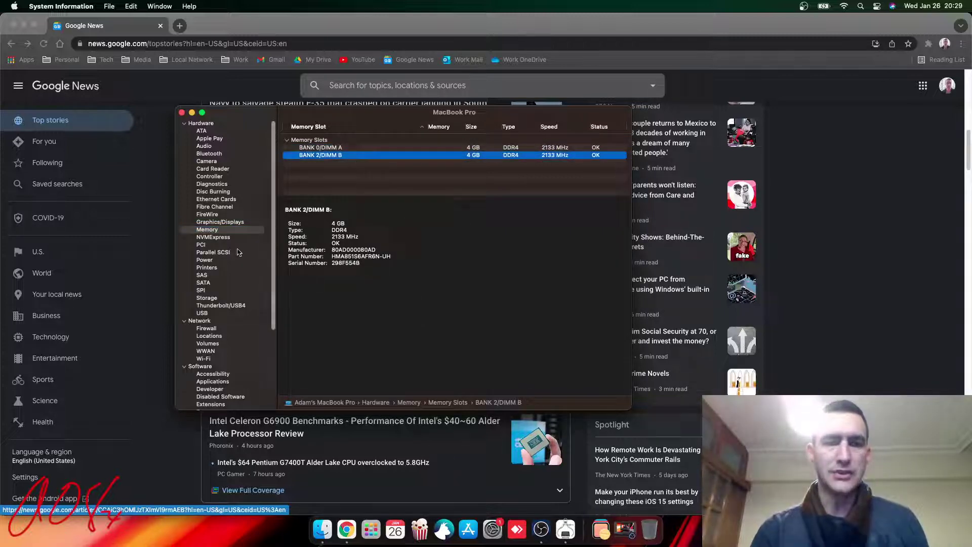
Step through the PCI, NVMExpress, Power, Printers and SAS reports.
left_click(221, 244)
key("Up")
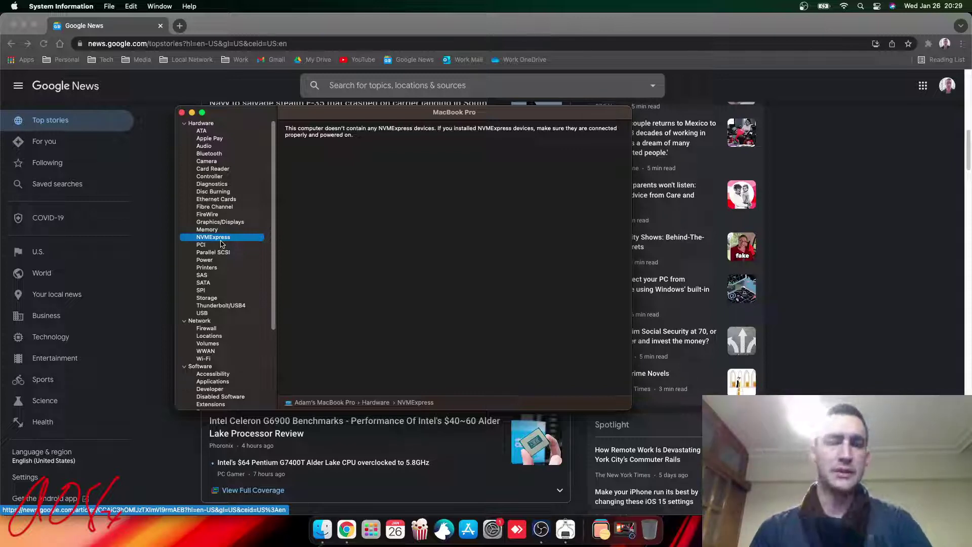
left_click(221, 245)
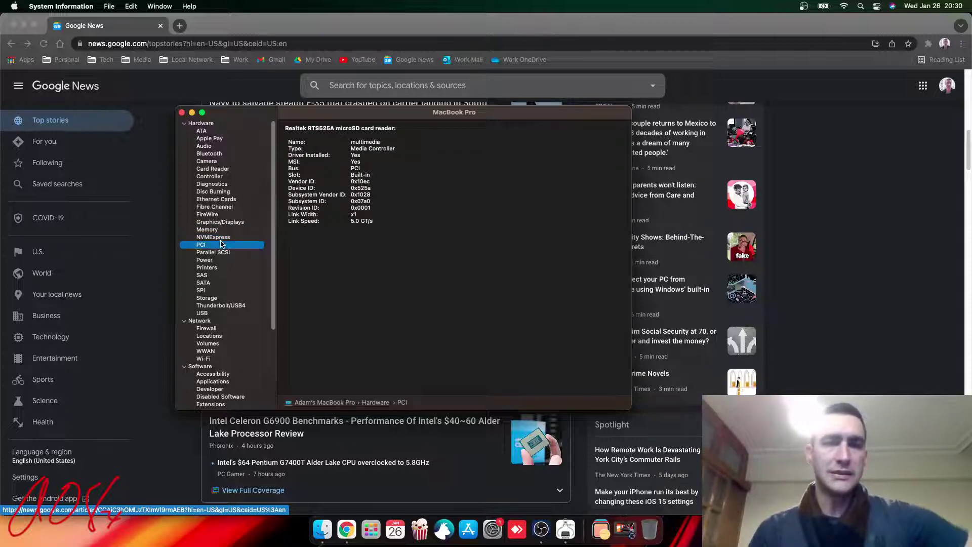
key("Down")
key("Down")
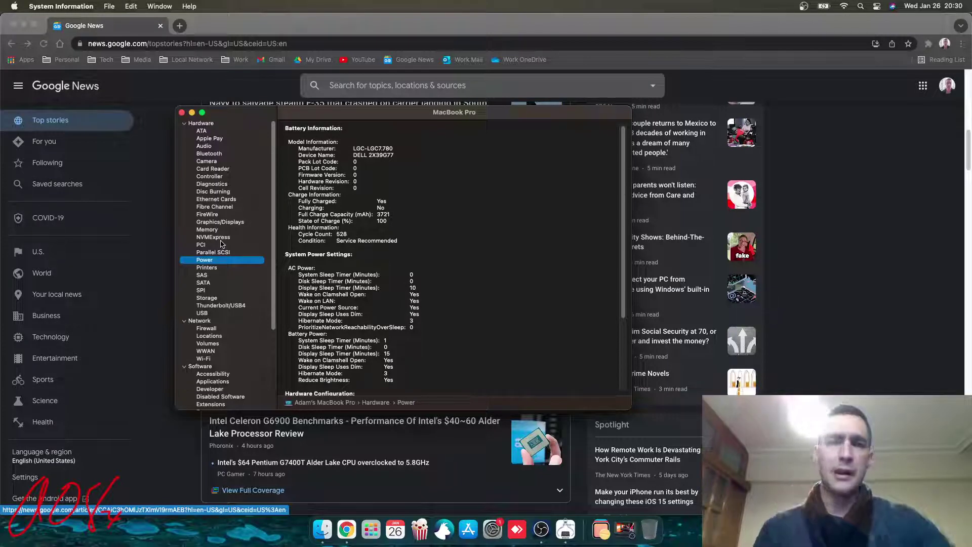
key("Down")
key("Down")
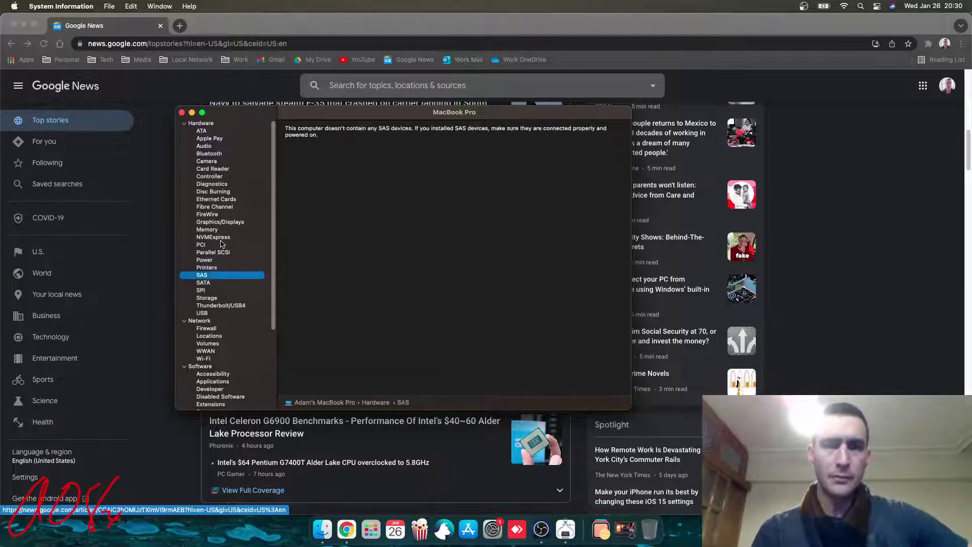
key("Down")
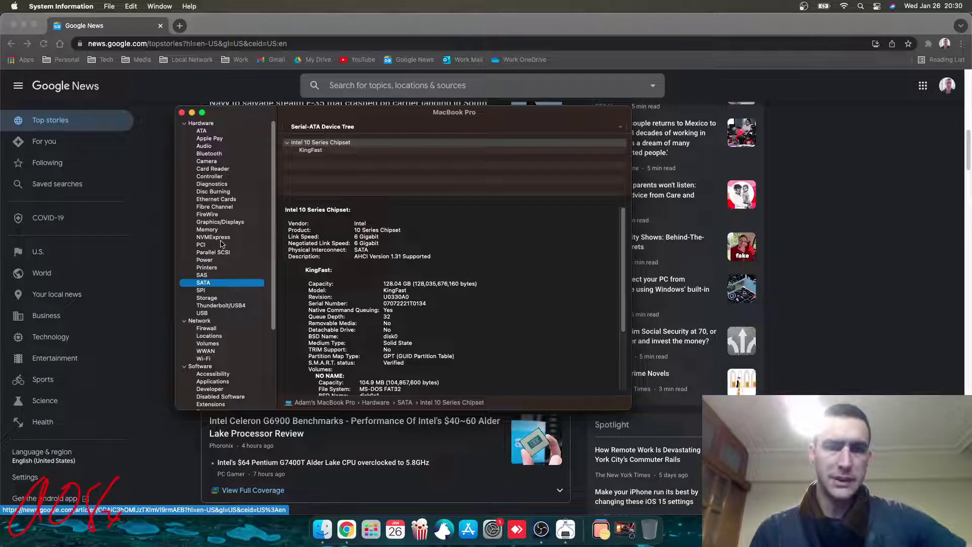
Inspect the KingFast SATA drive, highlighting its TRIM Support line, then view SPI.
left_click(310, 150)
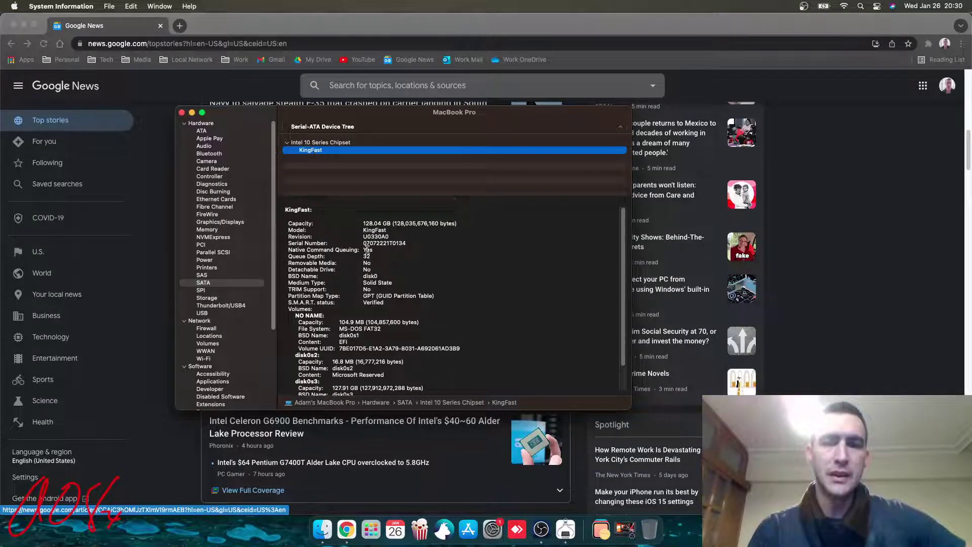
left_click_drag(376, 290, 286, 289)
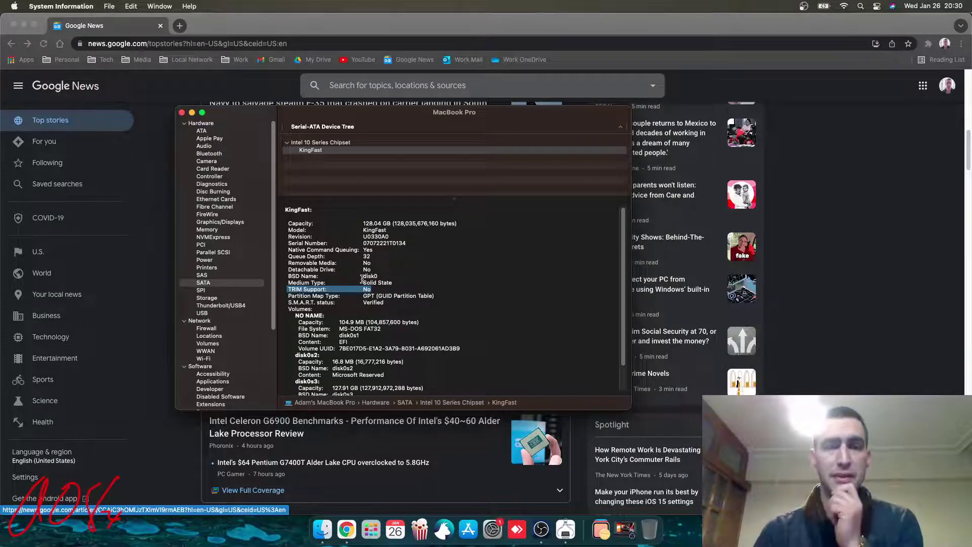
left_click(215, 291)
Check the Storage and USB reports for Touchscreen, Bluetooth HCI and USB Receiver, then view Wi-Fi.
left_click(211, 297)
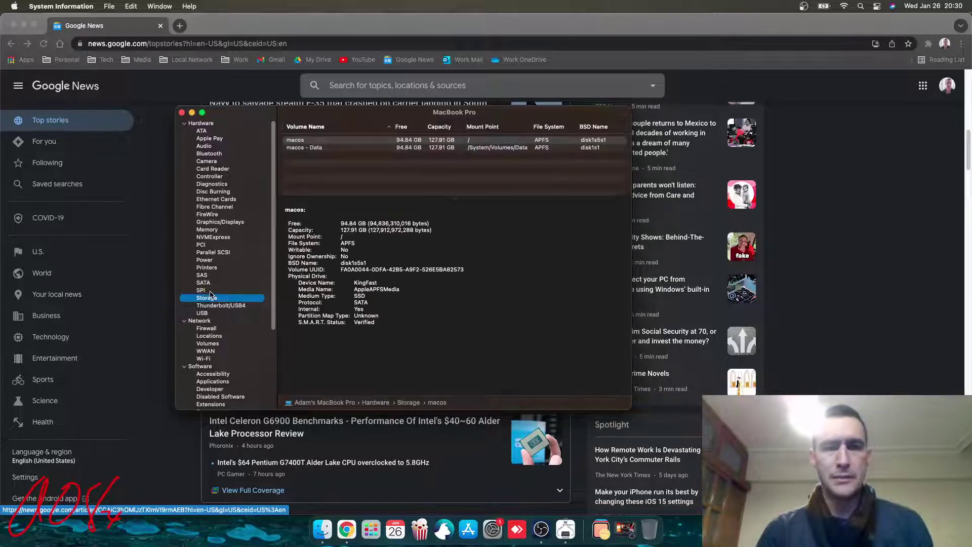
key("Down")
key("Down")
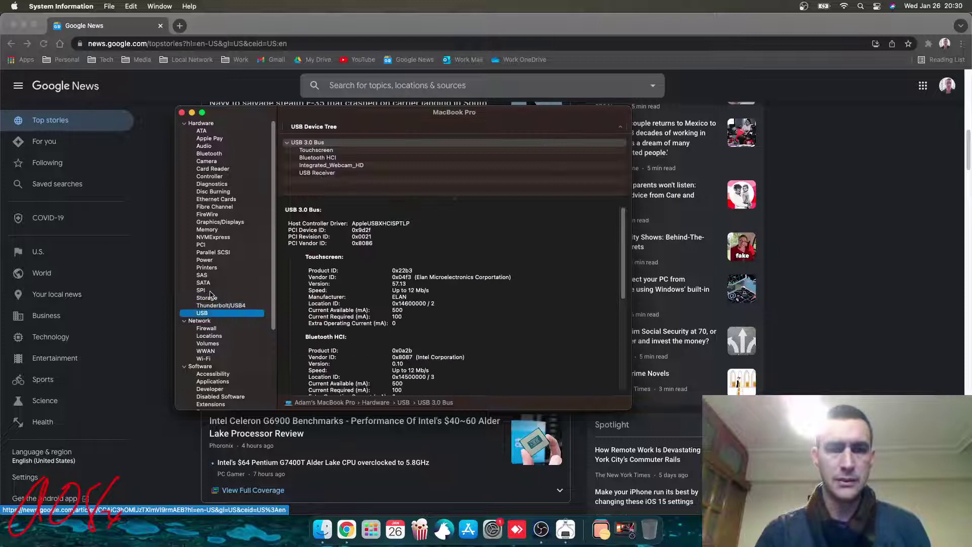
left_click(329, 150)
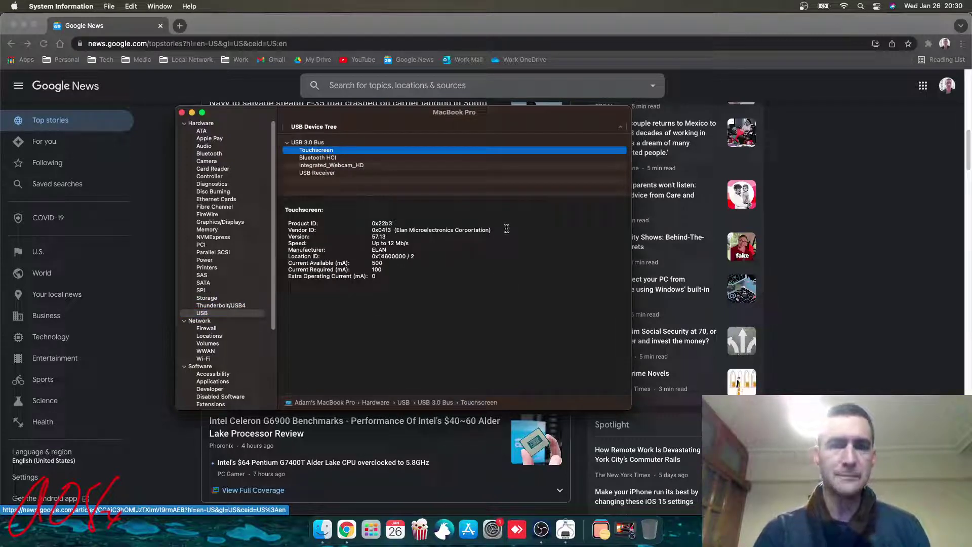
key("Down")
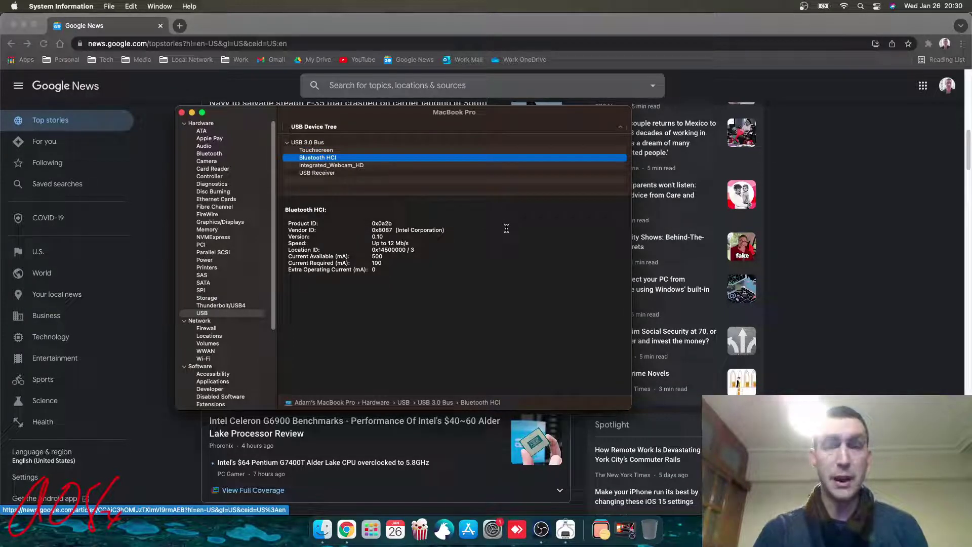
key("Down")
key("Down")
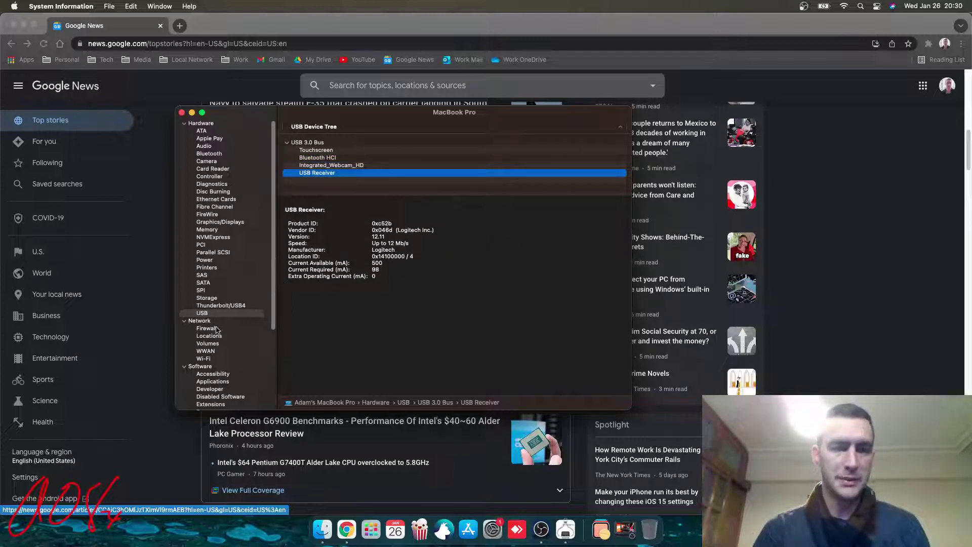
left_click(205, 359)
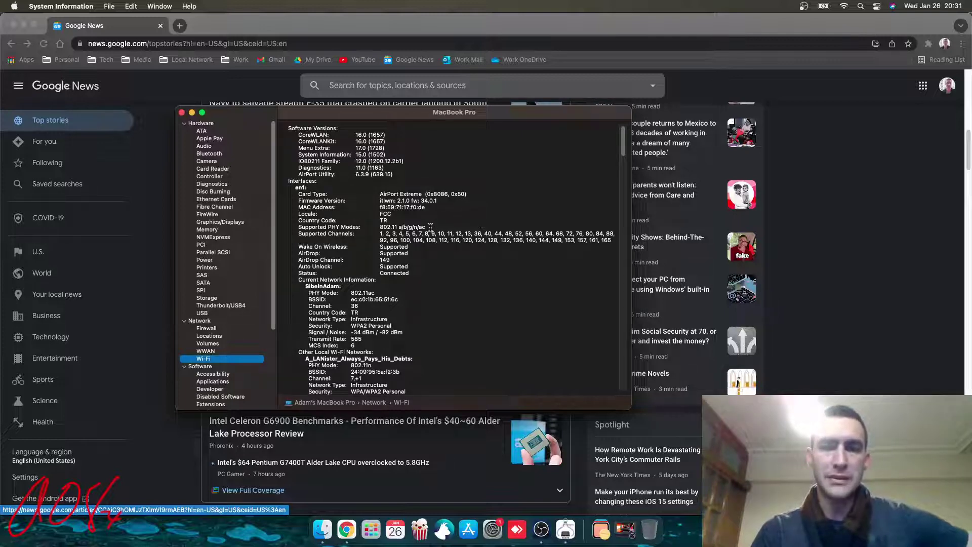
left_click_drag(428, 228, 431, 229)
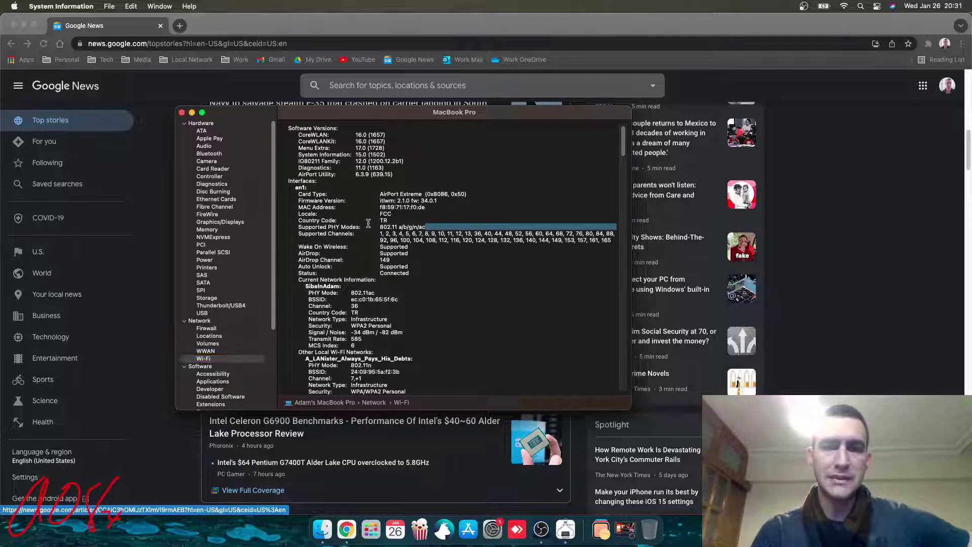
left_click(438, 240)
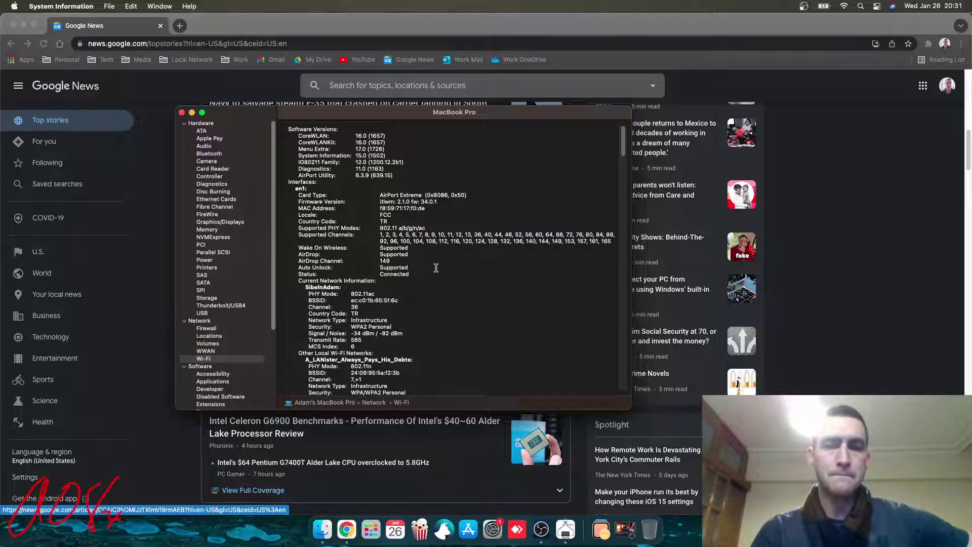
scroll(436, 270, "down", 3)
scroll(437, 271, "down", 3)
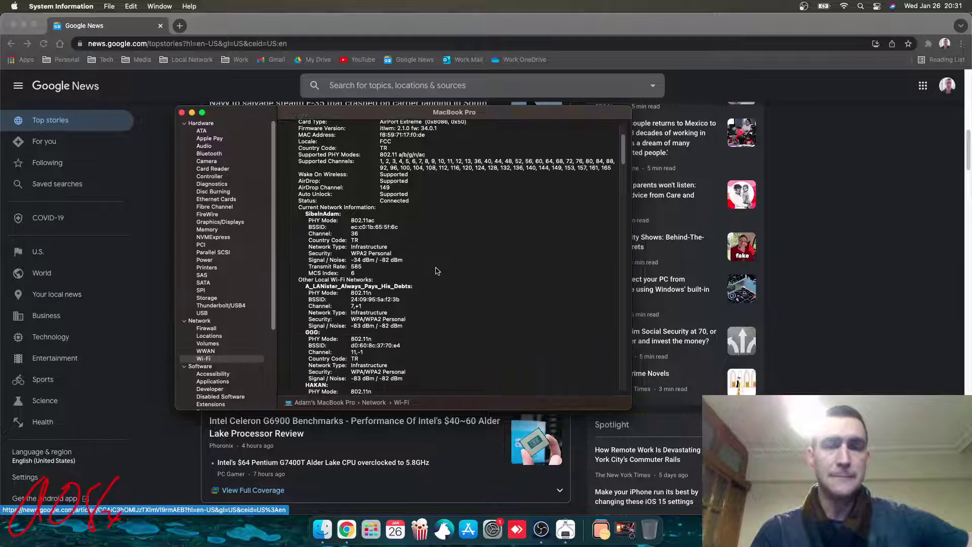
scroll(438, 271, "down", 10)
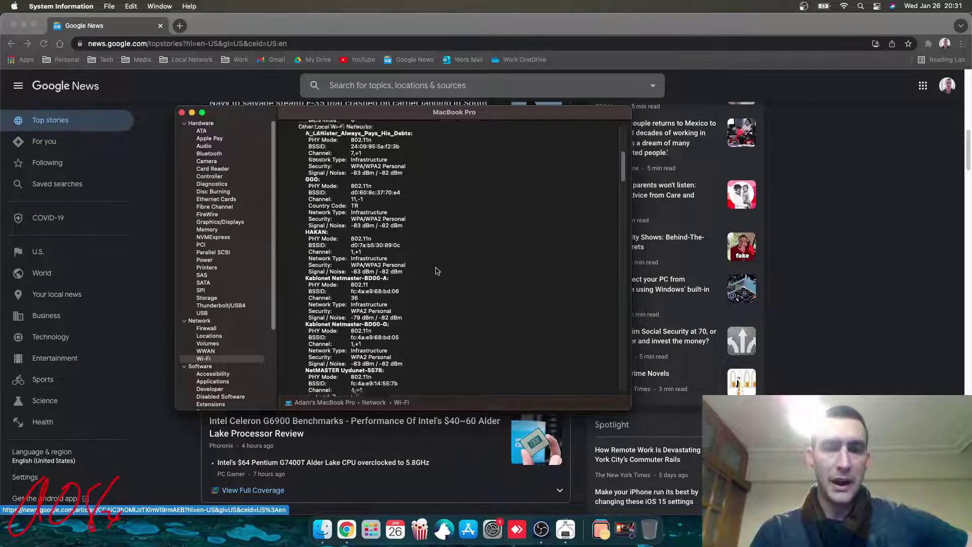
scroll(437, 270, "up", 15)
scroll(437, 271, "up", 2)
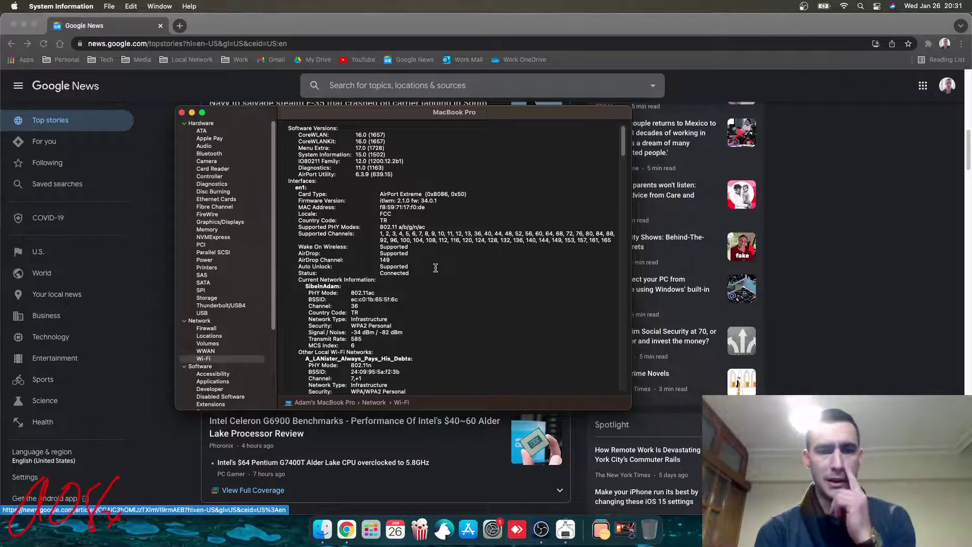
left_click(490, 526)
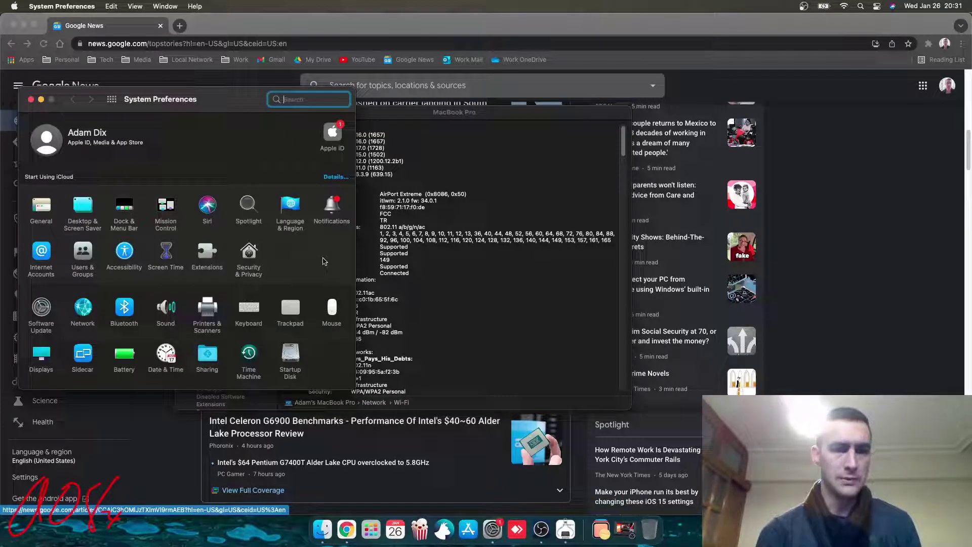
left_click(121, 307)
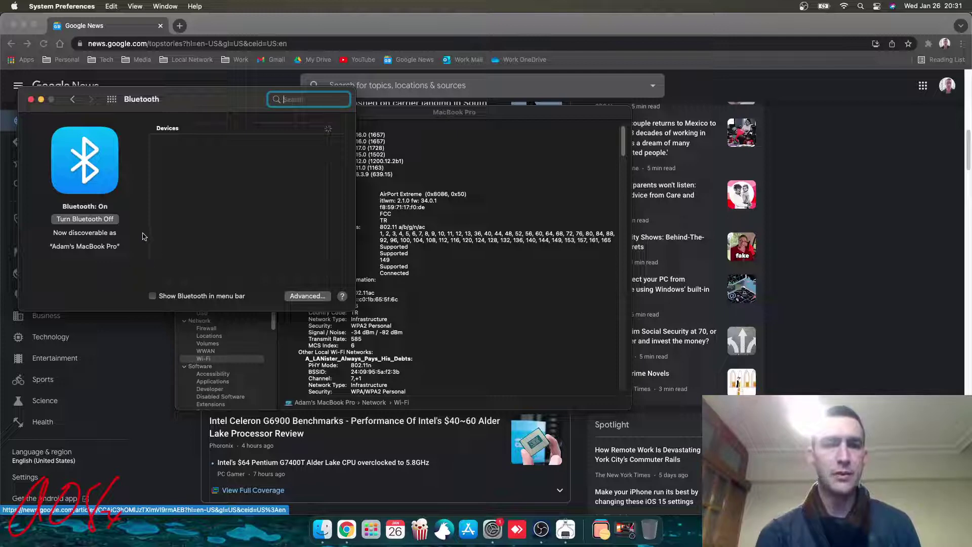
left_click_drag(187, 99, 314, 56)
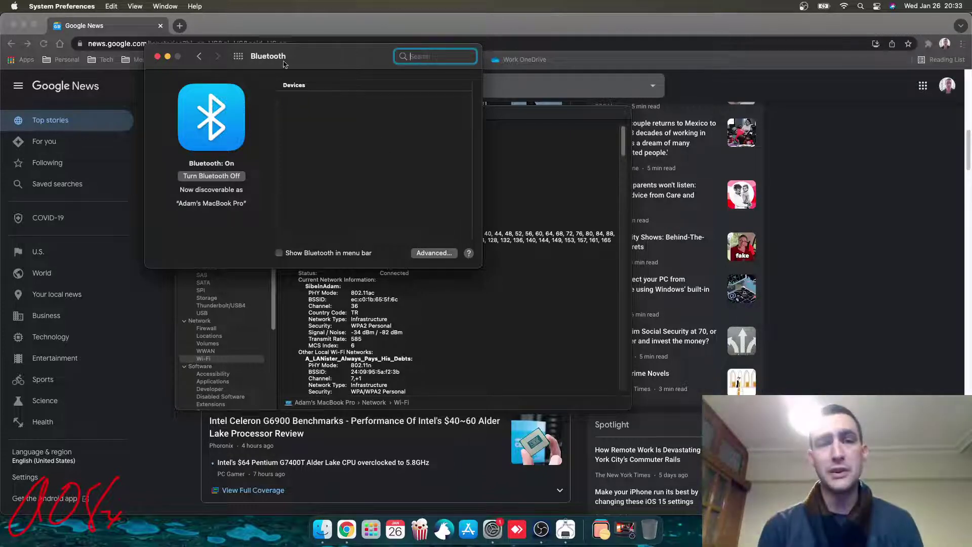
Close the Bluetooth settings and System Information, and quit Google Chrome.
left_click(157, 56)
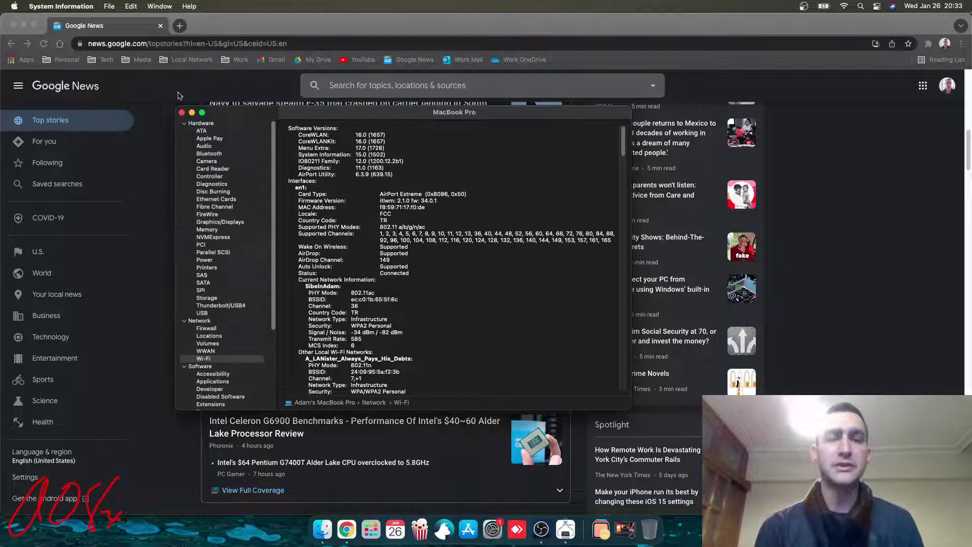
left_click(182, 113)
left_click(51, 6)
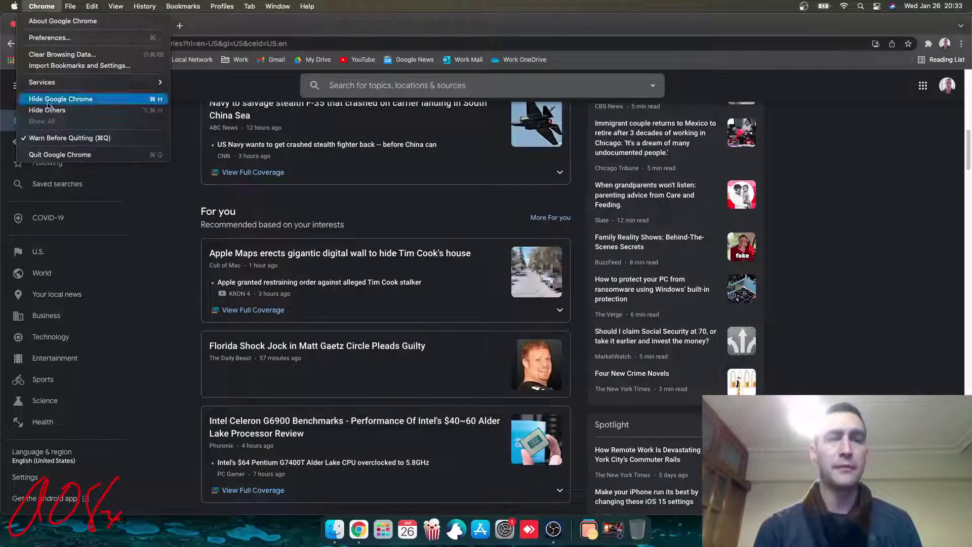
left_click(49, 152)
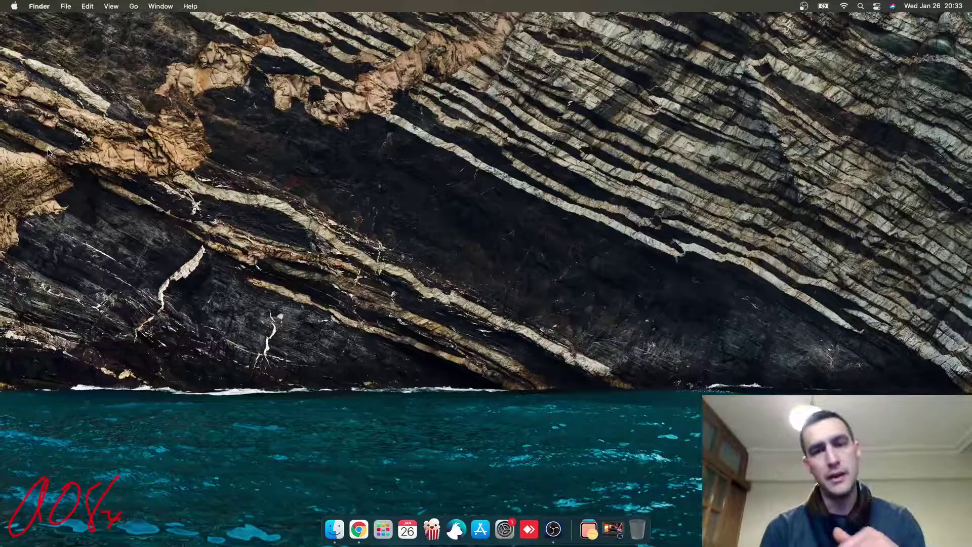
Drag several selection rectangles across the empty desktop.
left_click_drag(759, 340, 230, 168)
left_click_drag(299, 160, 631, 325)
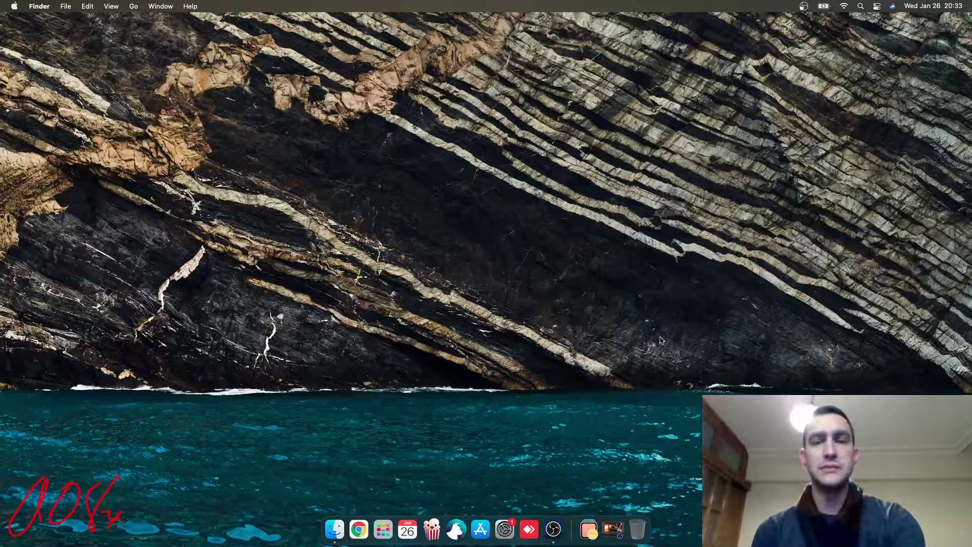
left_click_drag(747, 357, 249, 131)
left_click_drag(298, 389, 755, 169)
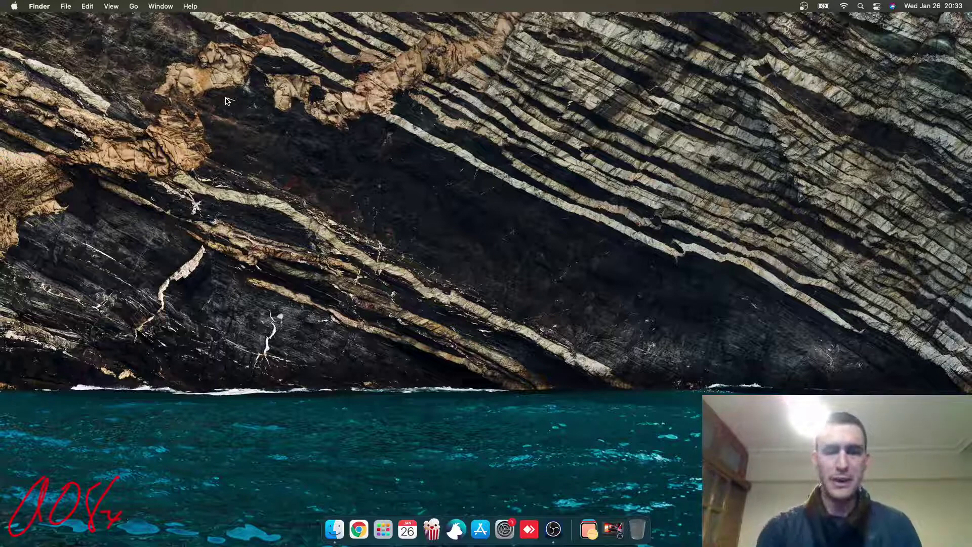
key("F2")
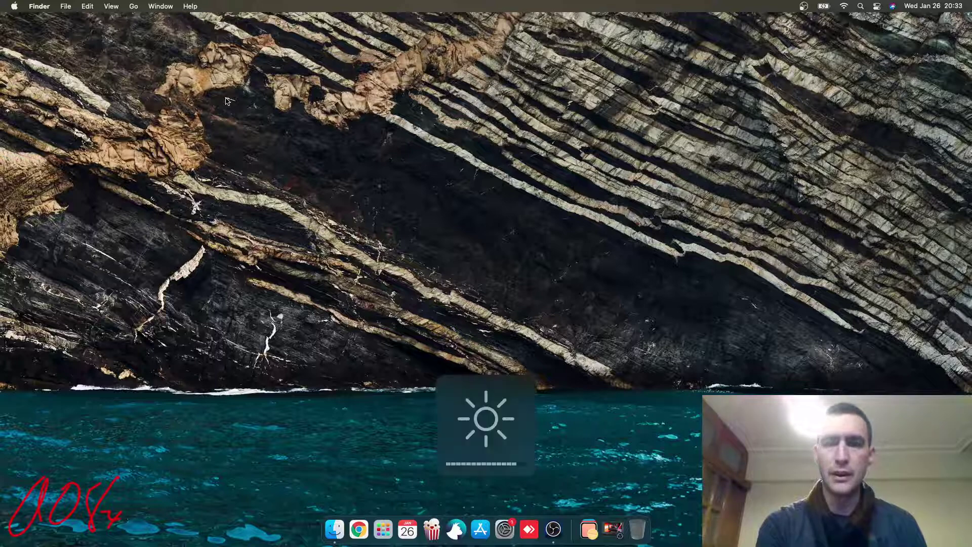
key("F1")
key("F1")
key("F1")
key("F2")
key("F2")
key("F2")
key("F2")
key("F2")
key("F2")
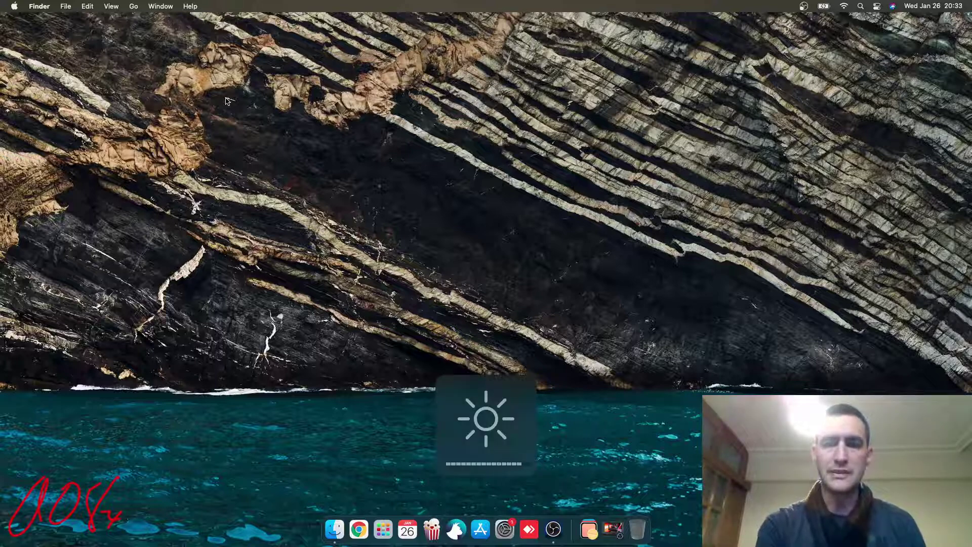
key("F1")
key("F1")
key("F1")
key("F1")
key("F1")
key("F2")
key("F2")
key("F2")
key("F2")
key("F2")
key("F2")
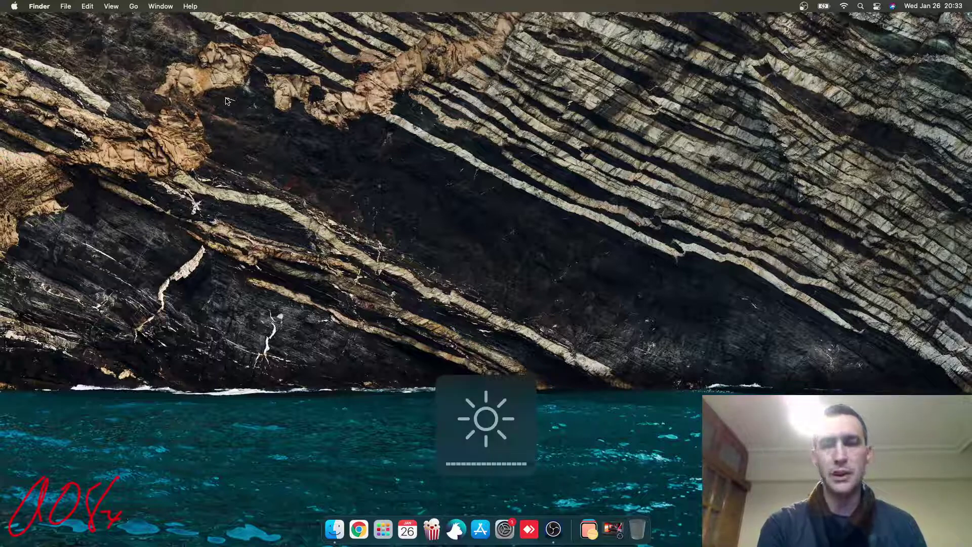